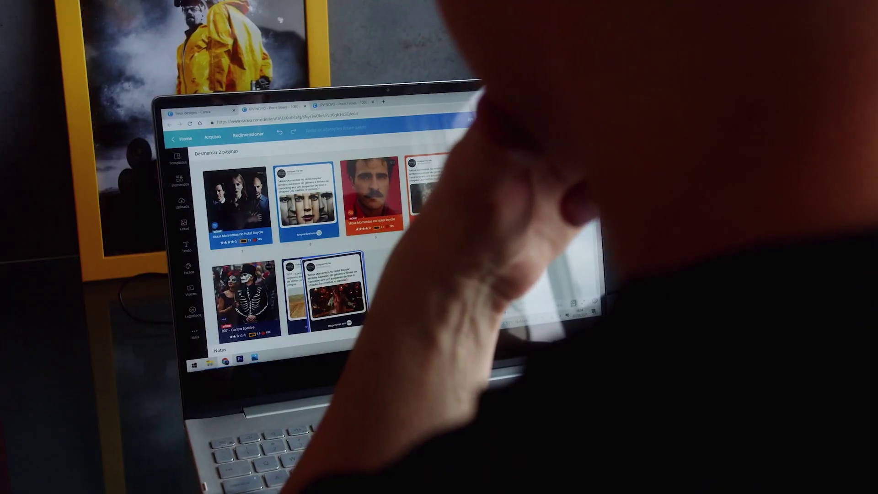
Reorder the design's pages in the grid view by moving one page to a new position.
left_click_drag(350, 267, 380, 192)
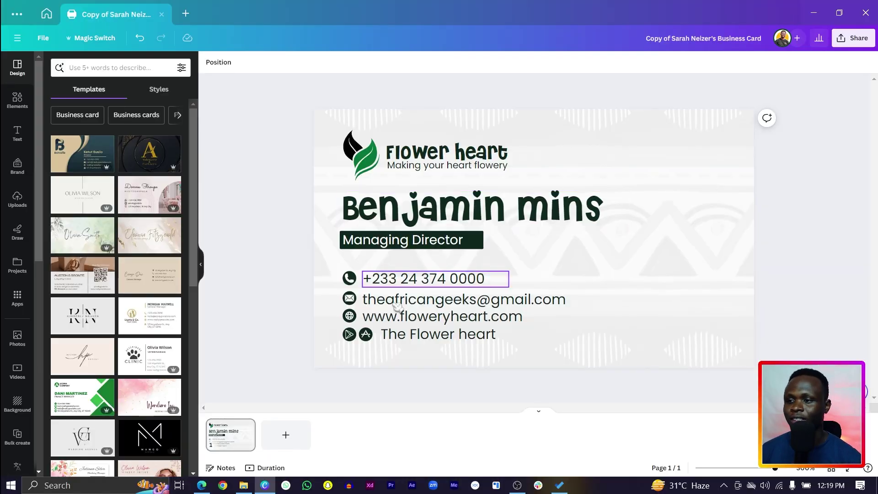
Duplicate the card and retype page 2's name with a different person's name, keeping the Managing Director title.
key("ctrl+d")
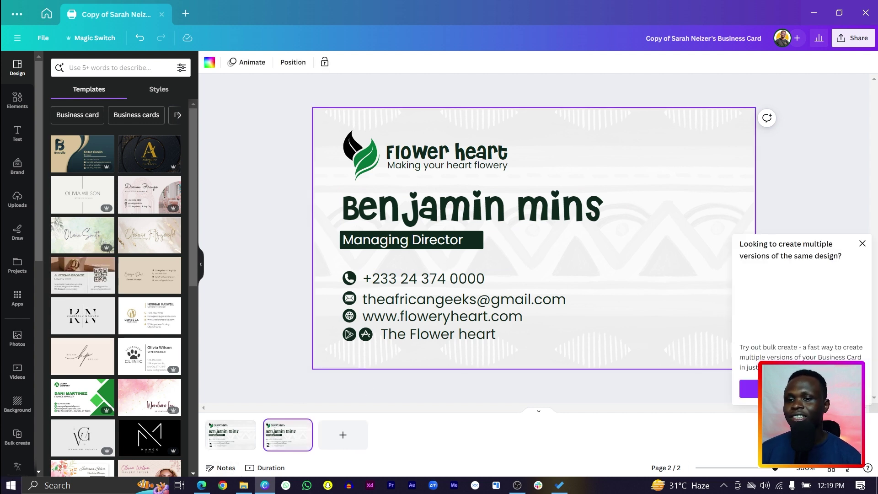
left_click(863, 223)
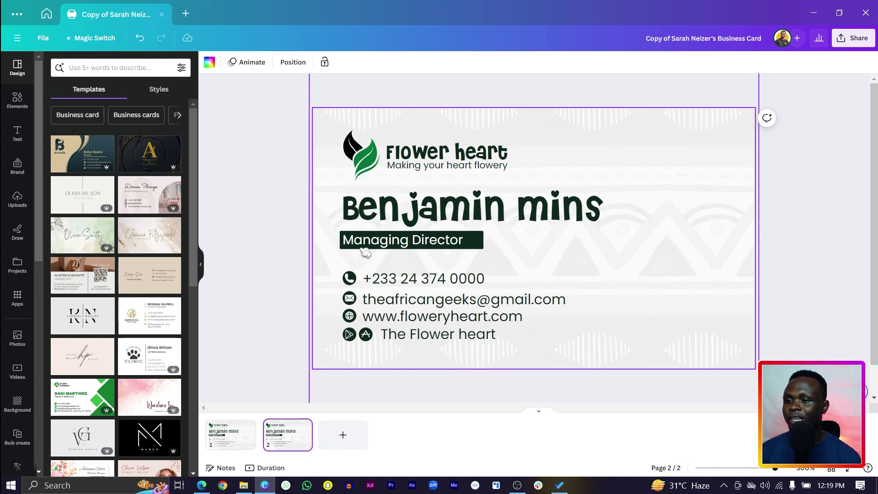
left_click(421, 215)
double_click(421, 218)
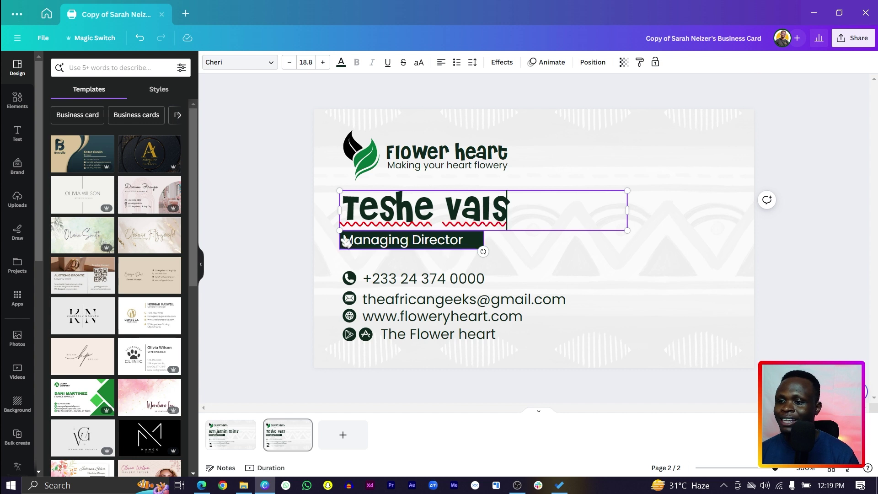
left_click(345, 238)
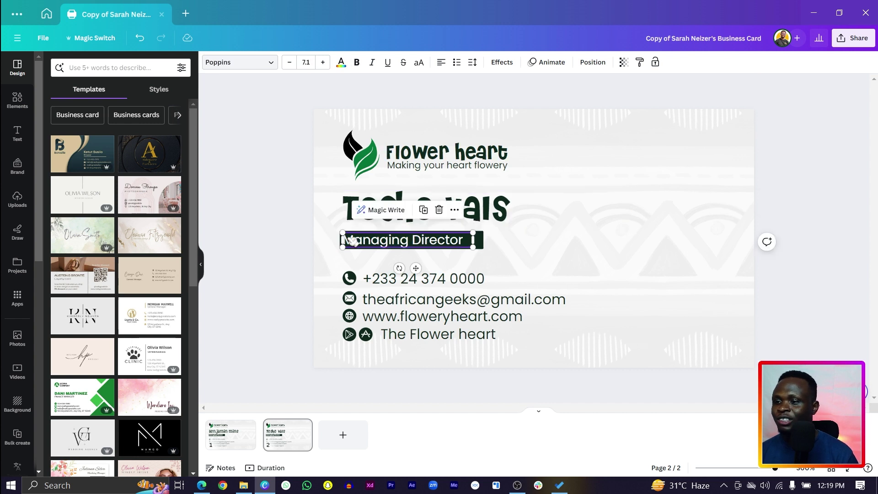
double_click(346, 238)
left_click(248, 302)
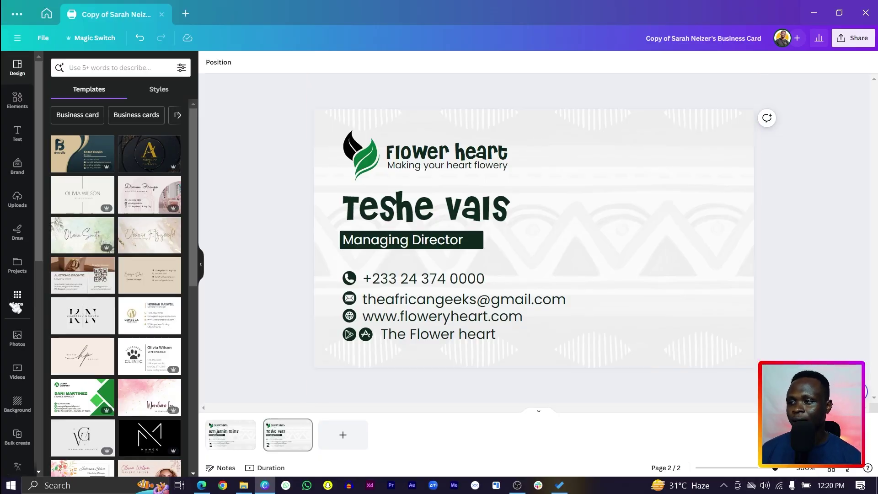
Find the Bulk create app by searching 'bulk create' in Apps, and open it.
left_click(17, 297)
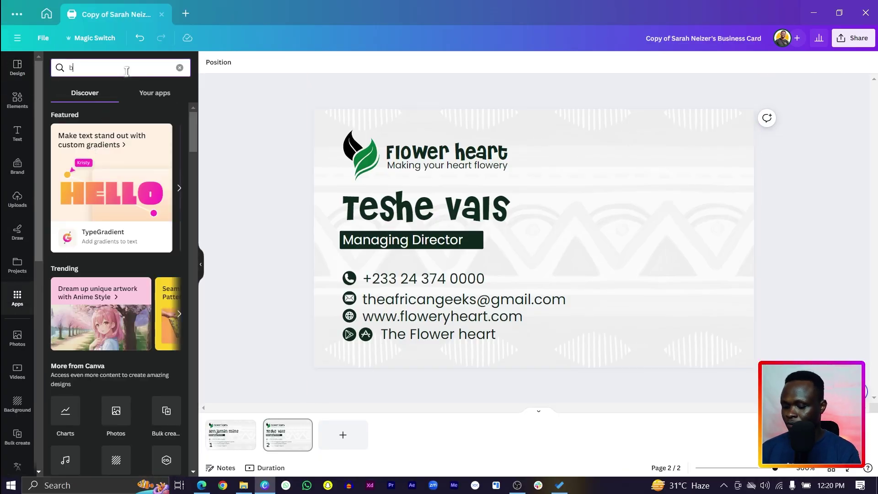
left_click(126, 71)
type("bulk create")
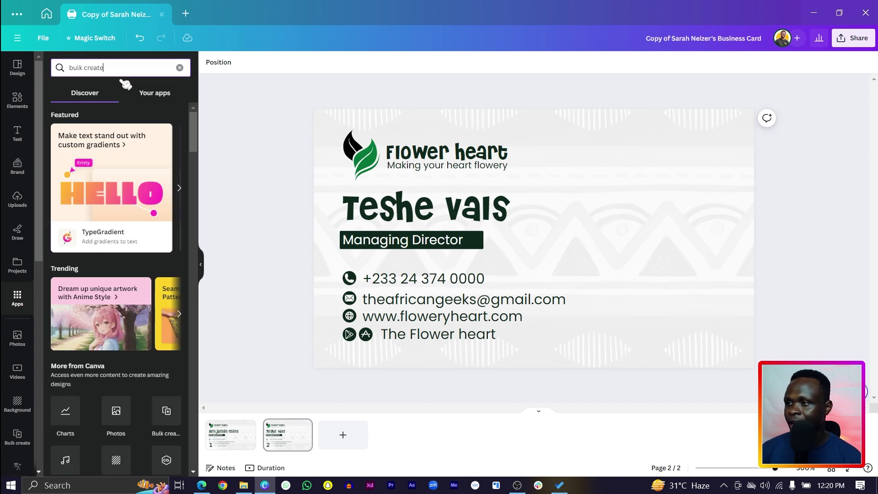
key("Return")
left_click(63, 108)
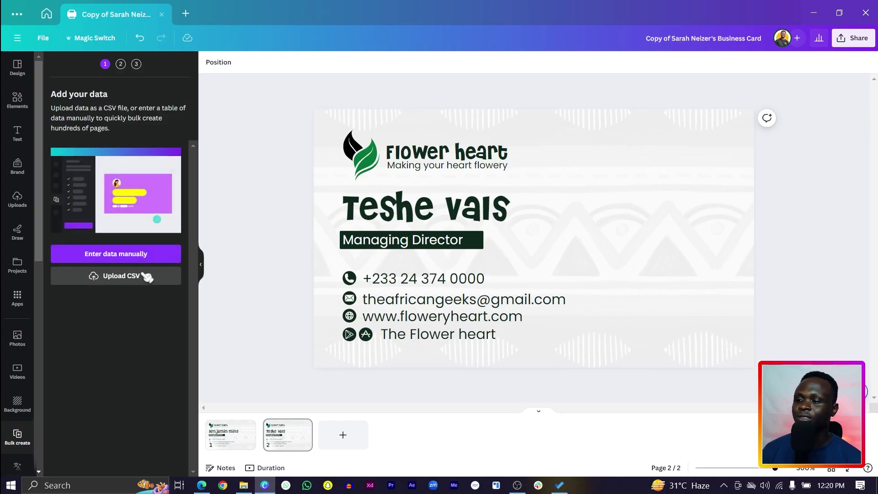
Preview the Enter data manually table, close it, and bring up the Edge browser.
left_click(115, 257)
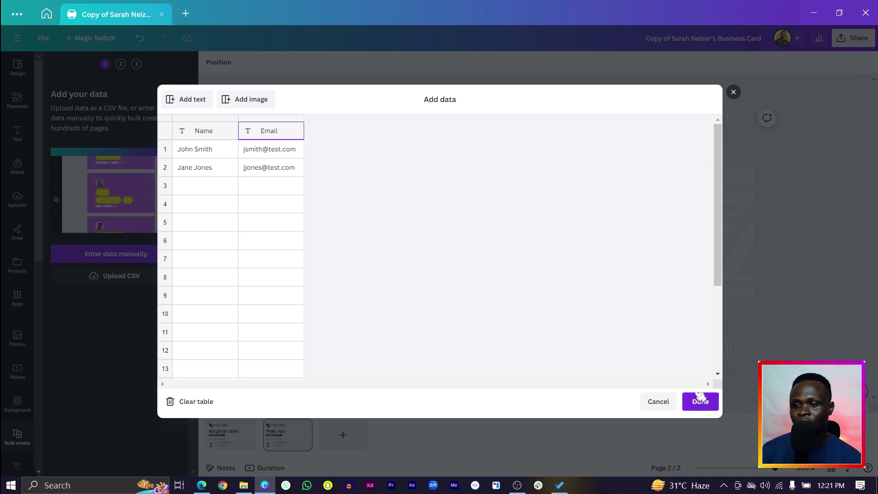
left_click(700, 401)
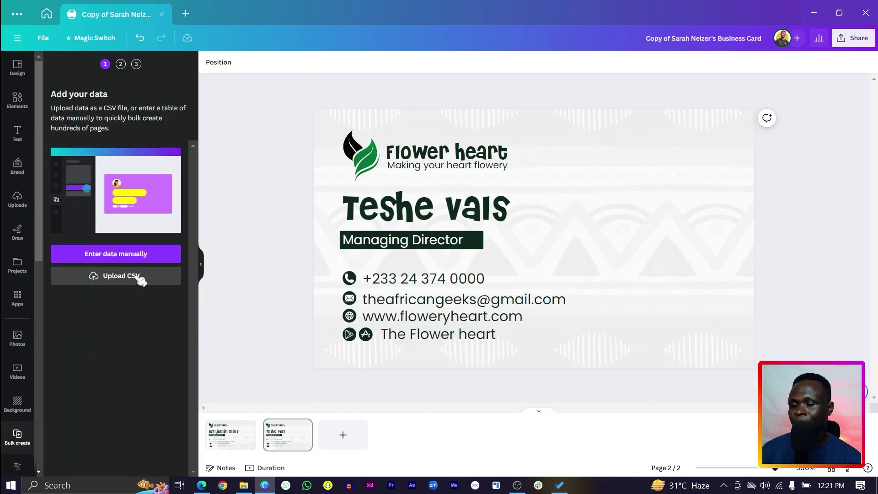
left_click(202, 485)
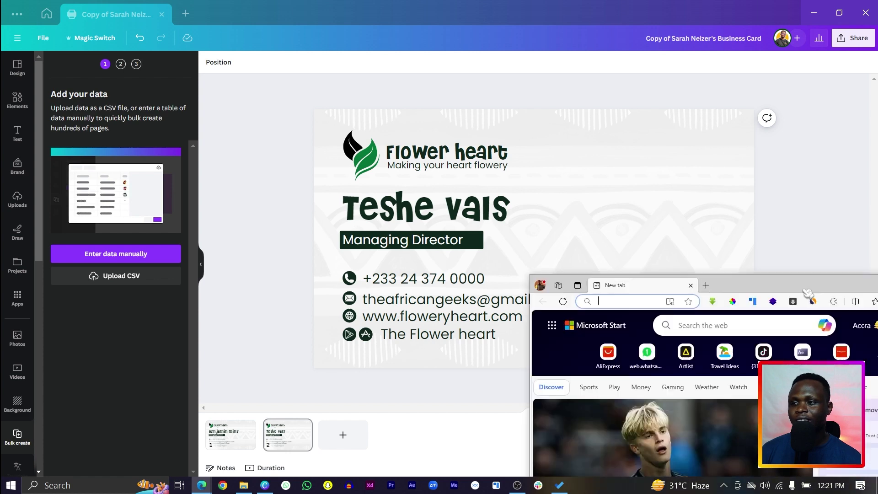
Maximize the Edge window and search the web for 'googlesheet'.
double_click(807, 292)
left_click(279, 28)
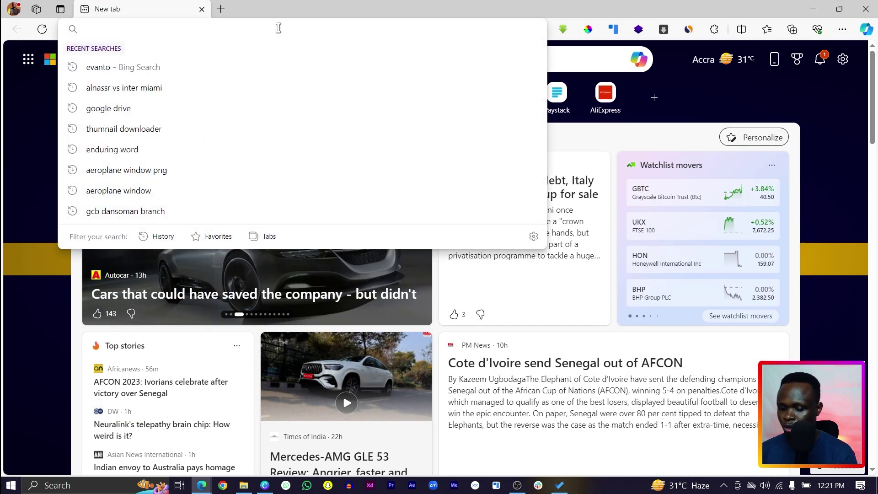
type("googlesh")
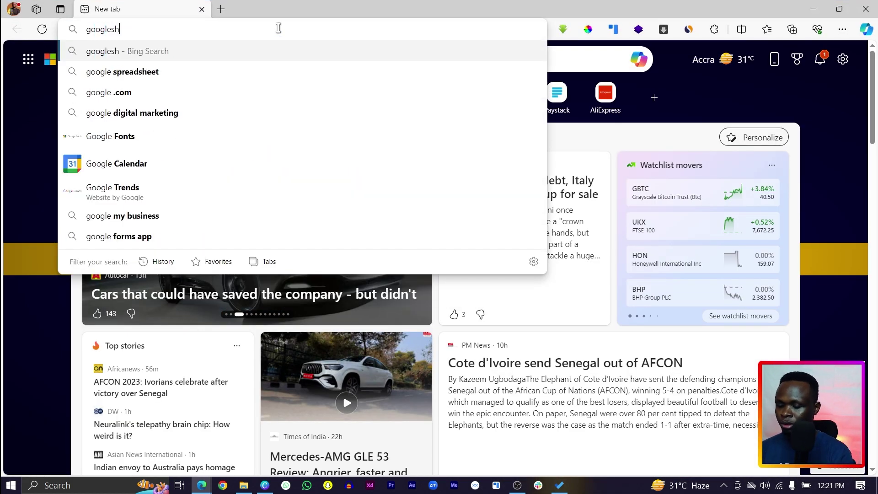
type("eet")
key("Return")
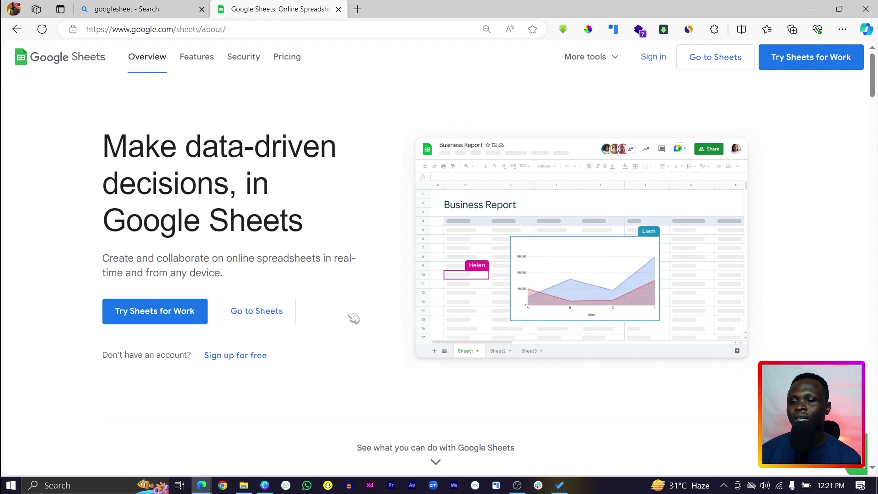
Open the Sample SpreadSheety sheet from Google Sheets home, then return to Canva.
left_click(256, 311)
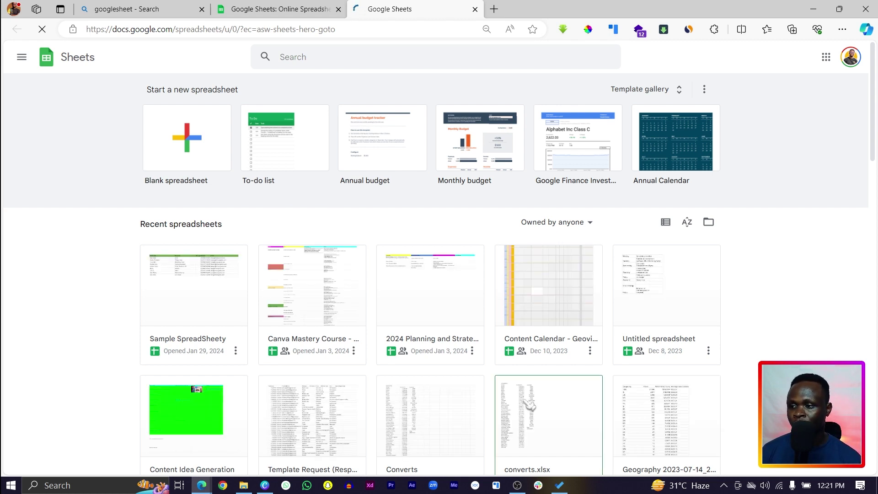
left_click(204, 317)
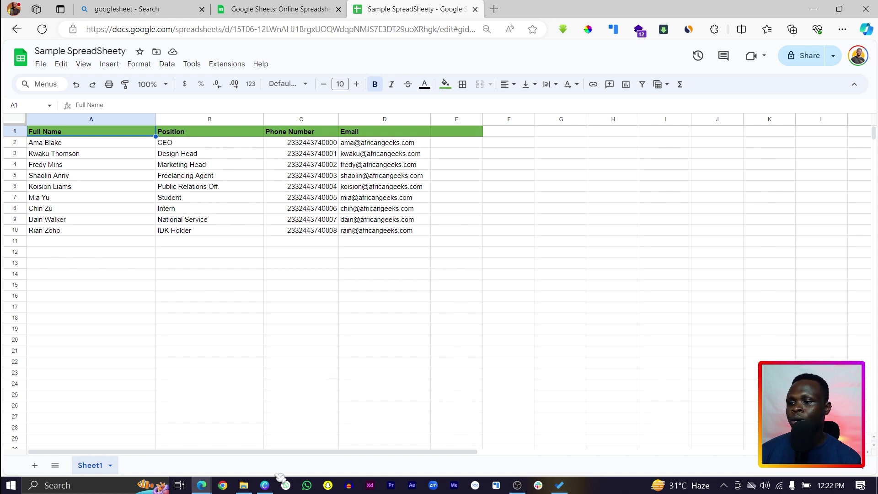
left_click(269, 491)
Select the card's name, Managing Director title, phone and email texts in turn.
left_click(376, 211)
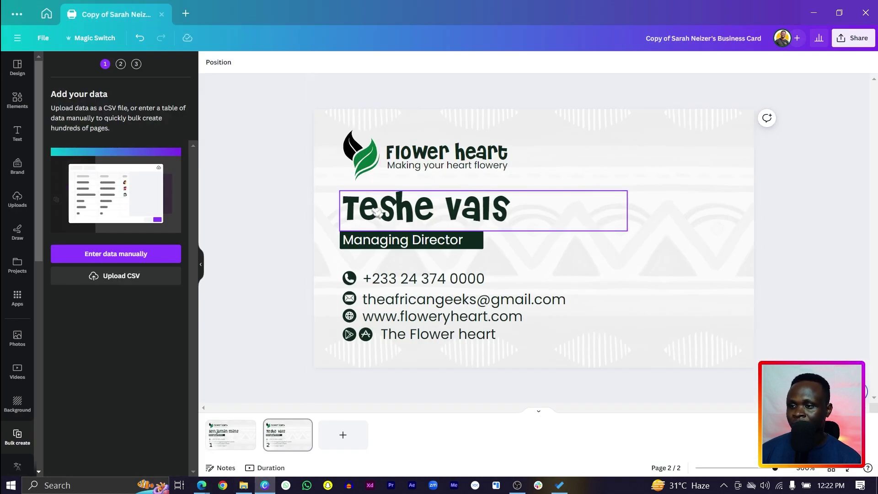
left_click(380, 247)
left_click(386, 280)
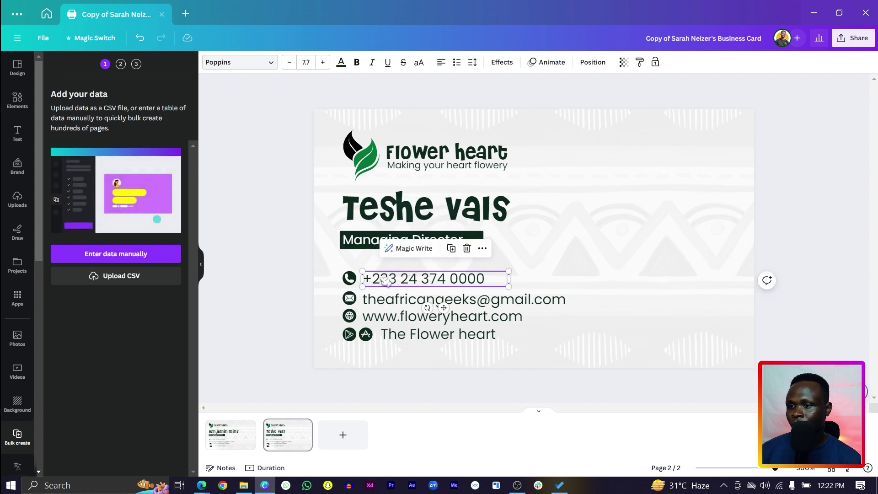
left_click(403, 301)
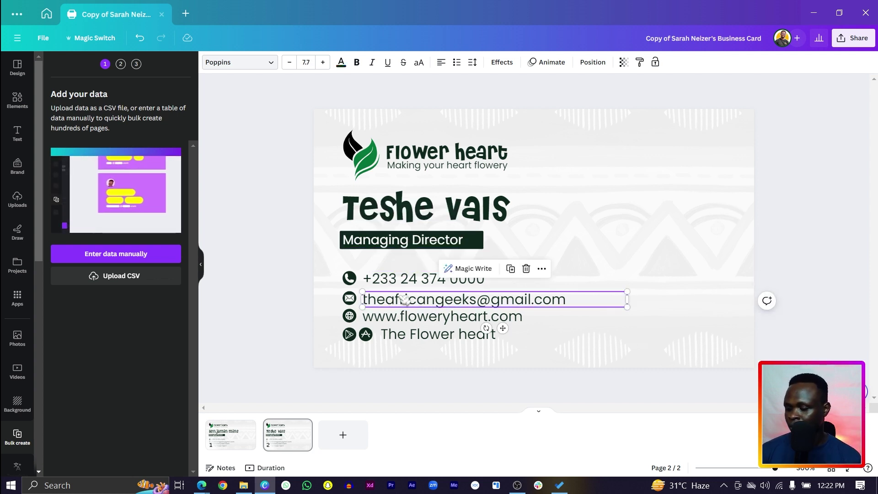
Download Sample SpreadSheety via File > Download > Comma Separated Values (.csv).
left_click(807, 15)
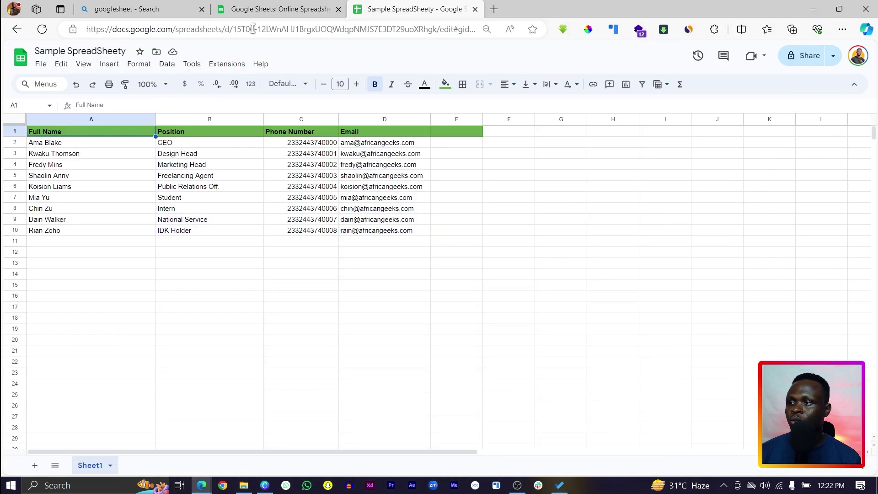
left_click(41, 64)
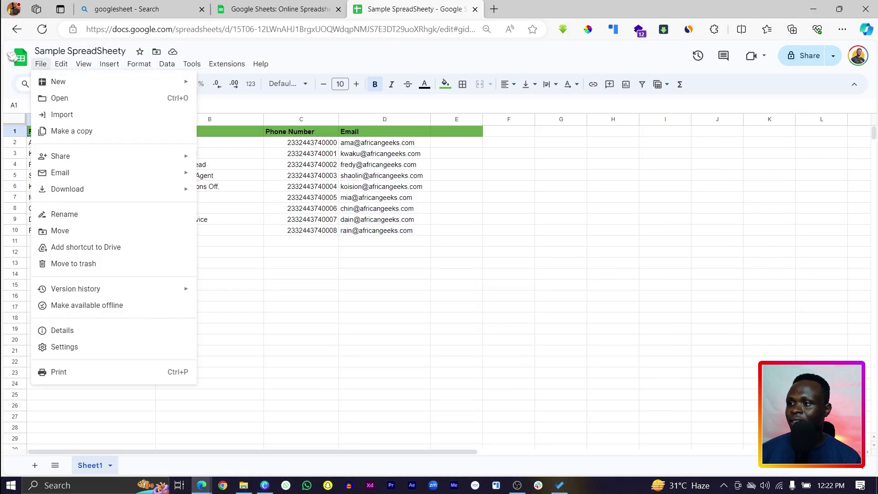
mouse_move(114, 188)
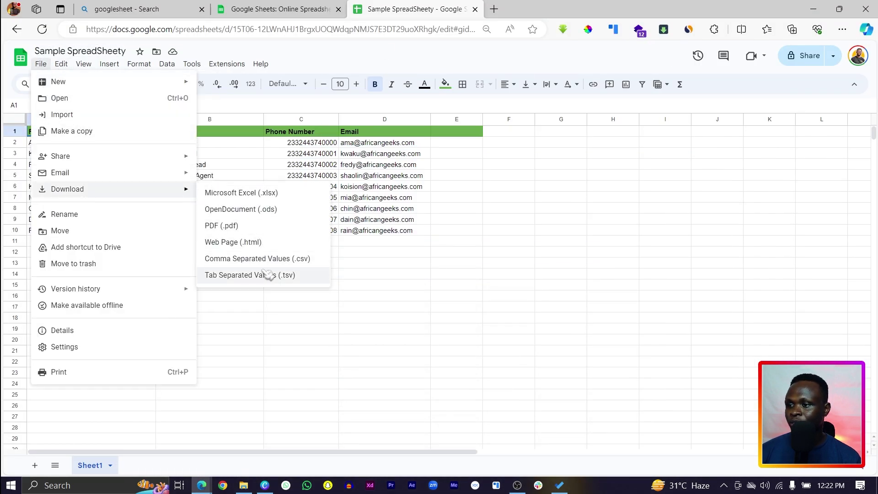
left_click(225, 261)
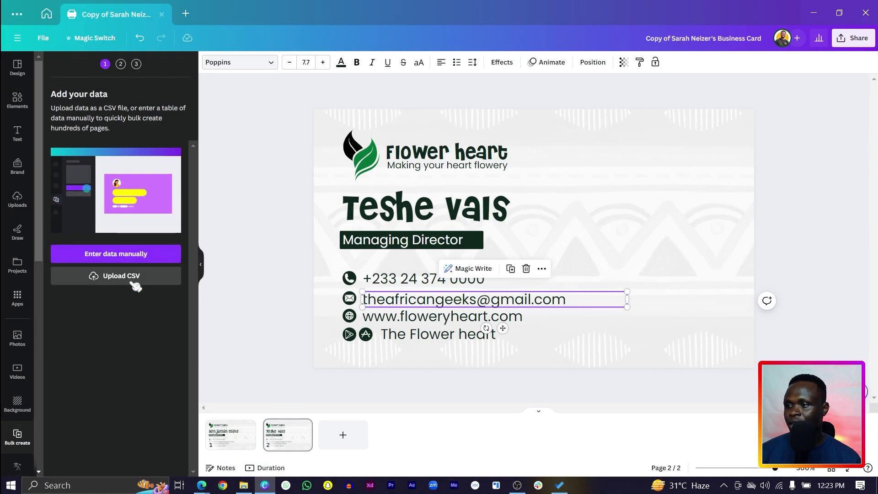
Upload the Sample SpreadSheety CSV from the Downloads folder as Bulk create data.
left_click(133, 277)
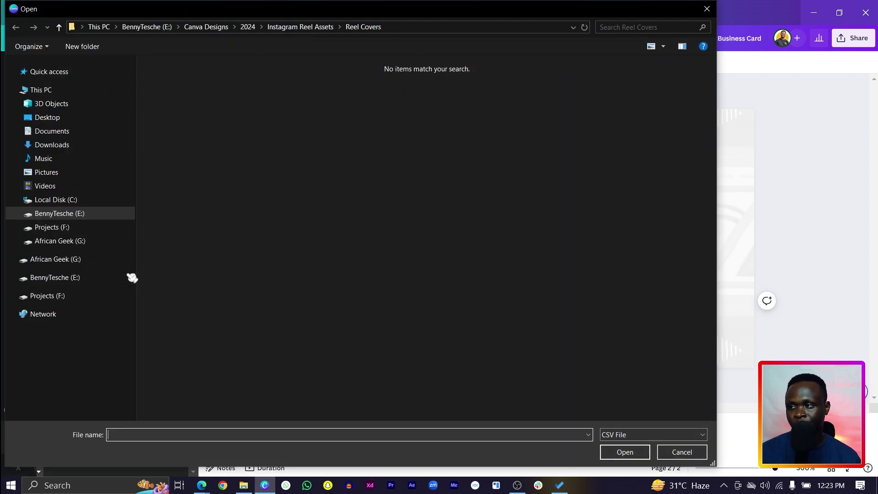
left_click(53, 145)
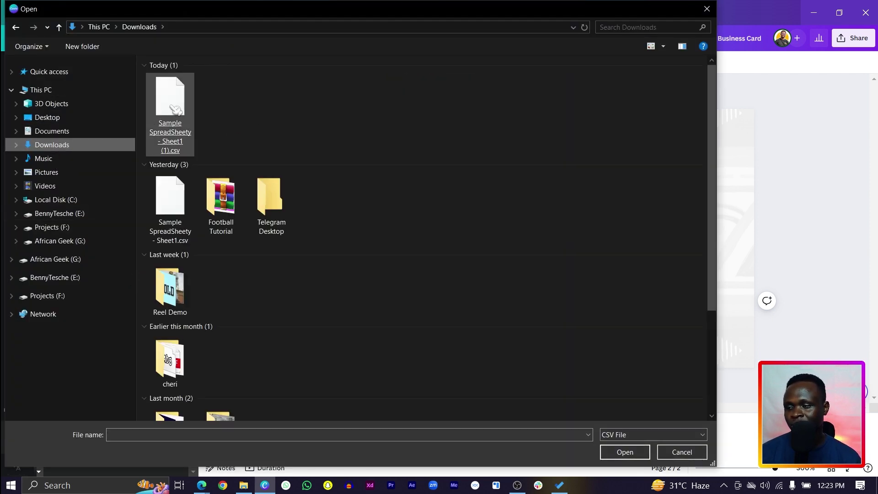
double_click(175, 109)
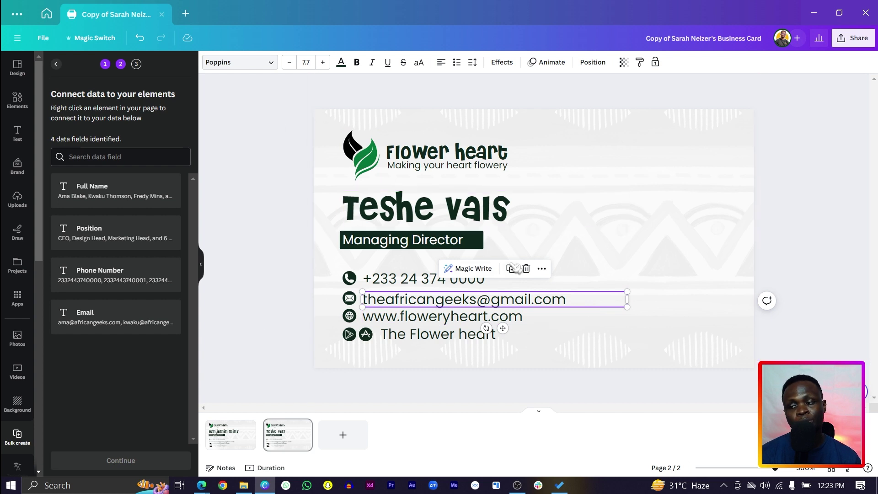
Connect the name text to Full Name and the Managing Director text to Position.
right_click(447, 217)
left_click(525, 336)
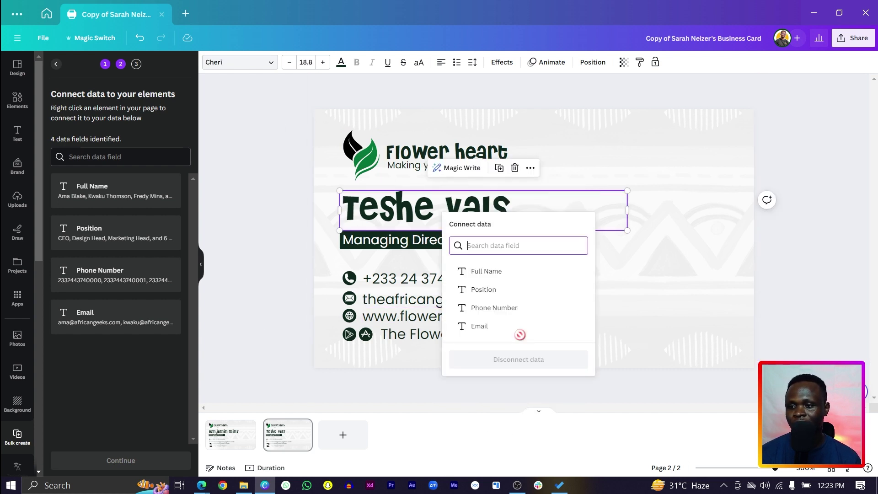
left_click(502, 273)
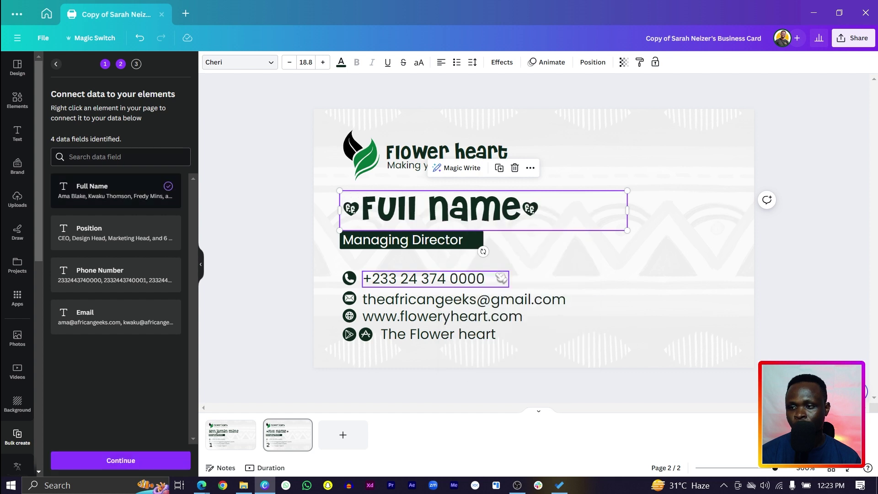
left_click(383, 245)
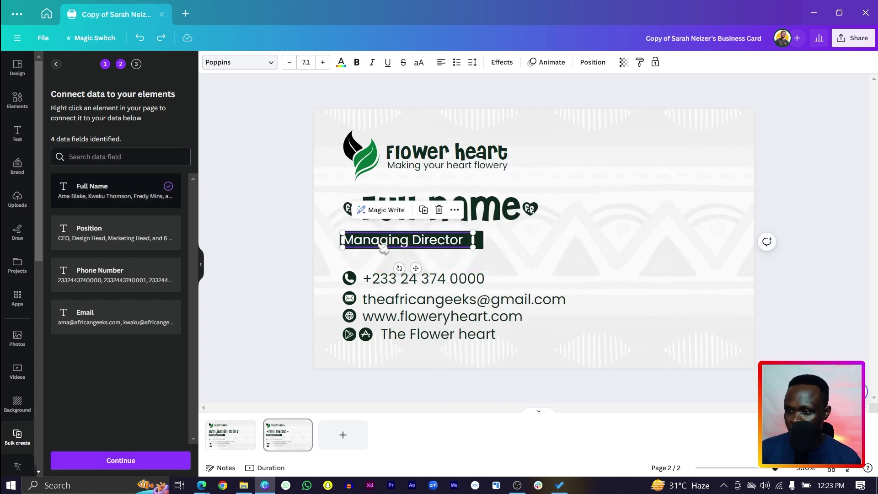
right_click(383, 247)
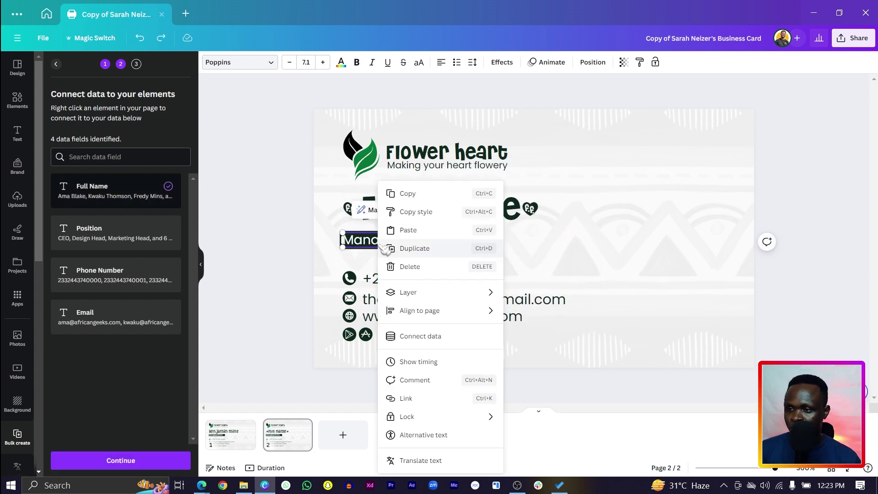
left_click(448, 336)
left_click(447, 322)
Connect the phone text to Phone Number and the email text to Email, then continue.
left_click(457, 289)
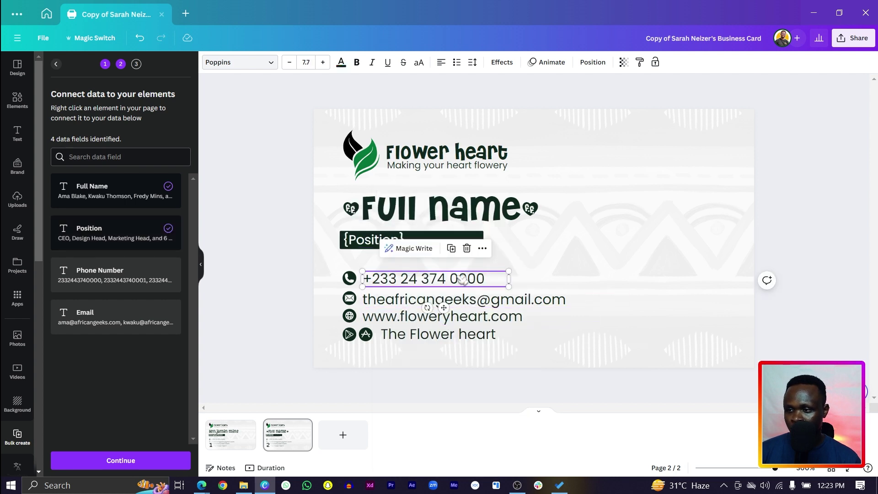
right_click(457, 288)
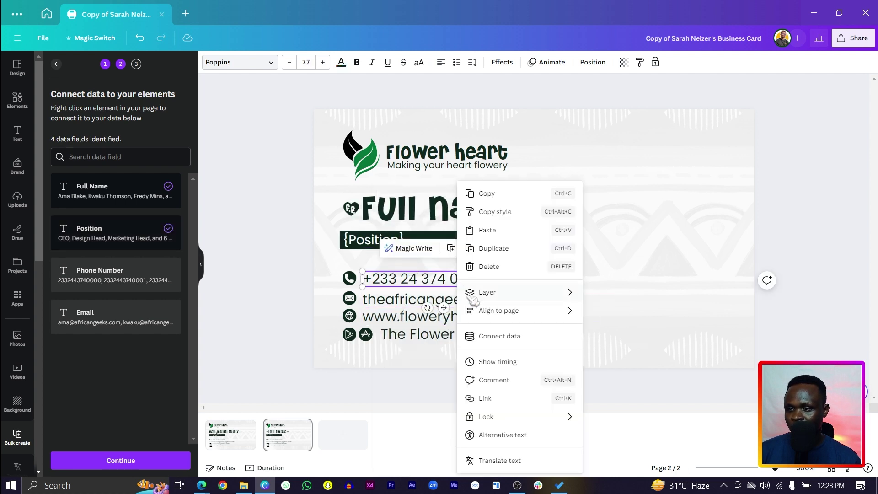
left_click(521, 337)
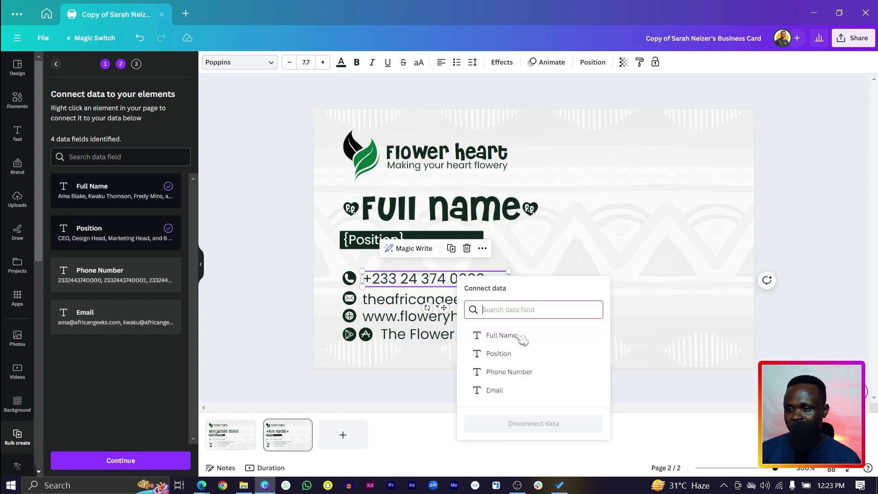
left_click(516, 374)
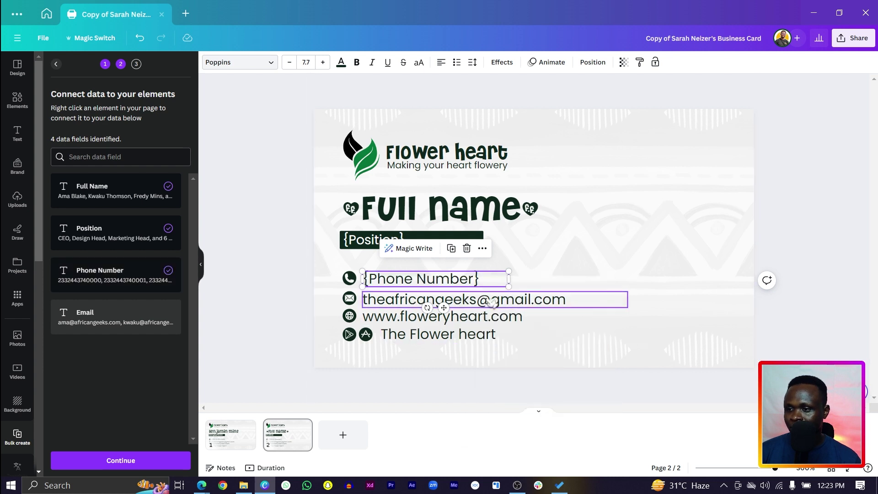
left_click(488, 301)
right_click(489, 301)
left_click(537, 338)
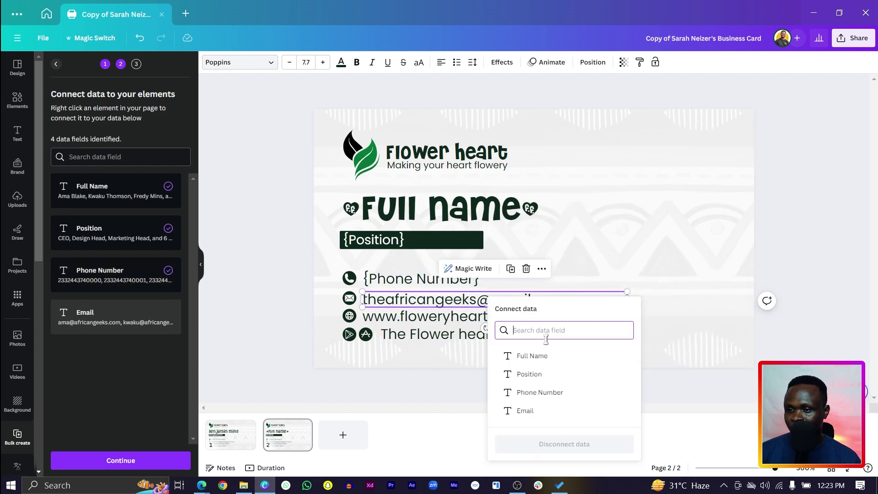
left_click(542, 413)
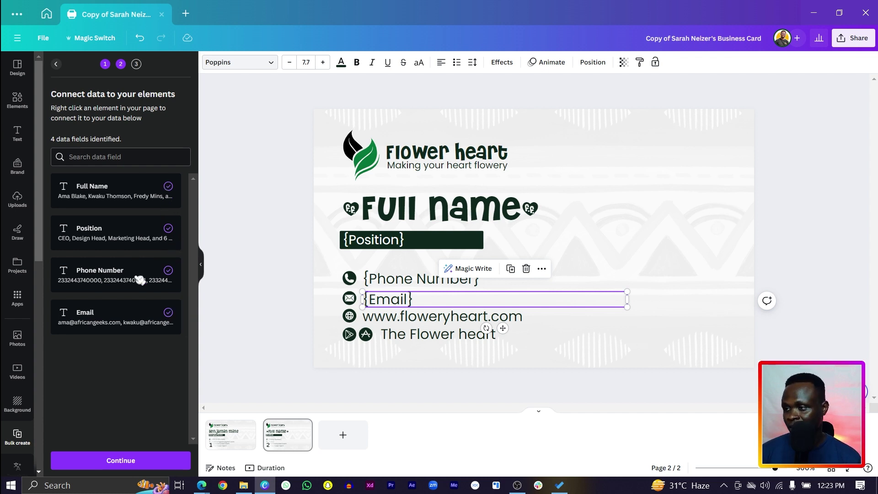
left_click(140, 461)
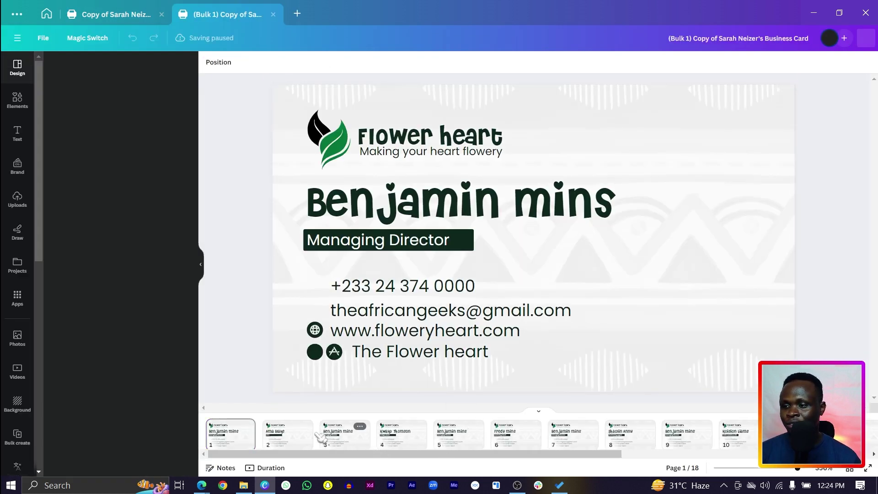
Review the generated cards on pages 3 and 4, then return to page 1.
left_click(343, 434)
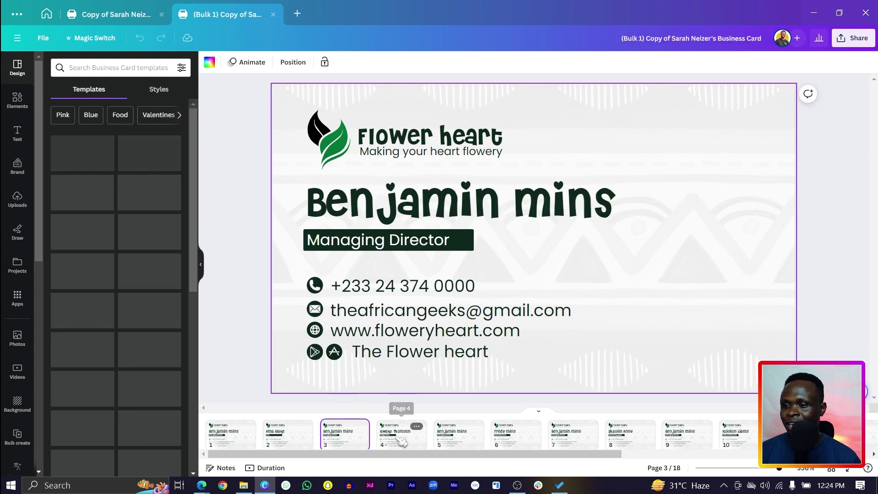
left_click(400, 436)
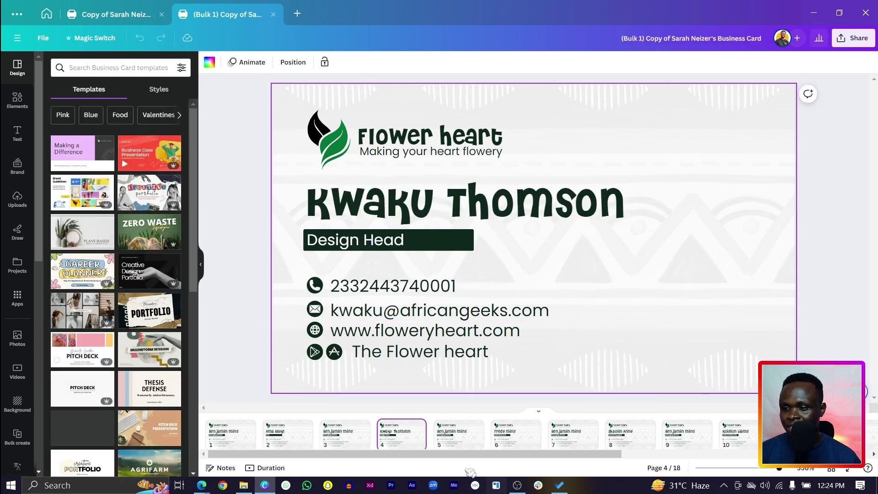
left_click(458, 434)
left_click(231, 434)
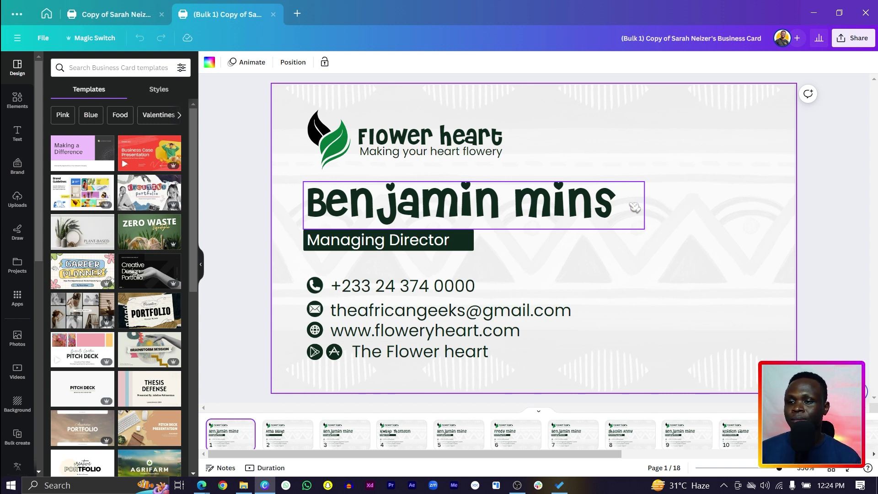
On page 1, widen the name text box and narrow the Managing Director bar.
left_click(635, 207)
left_click_drag(644, 206, 682, 197)
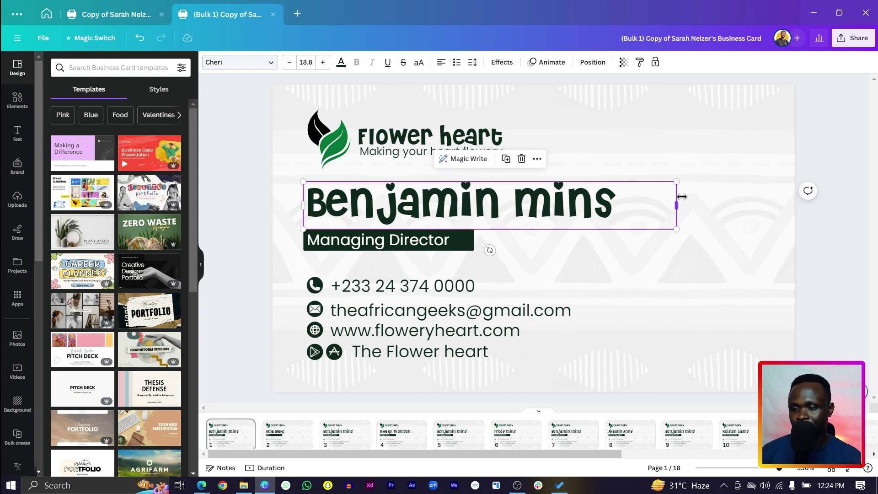
left_click(479, 245)
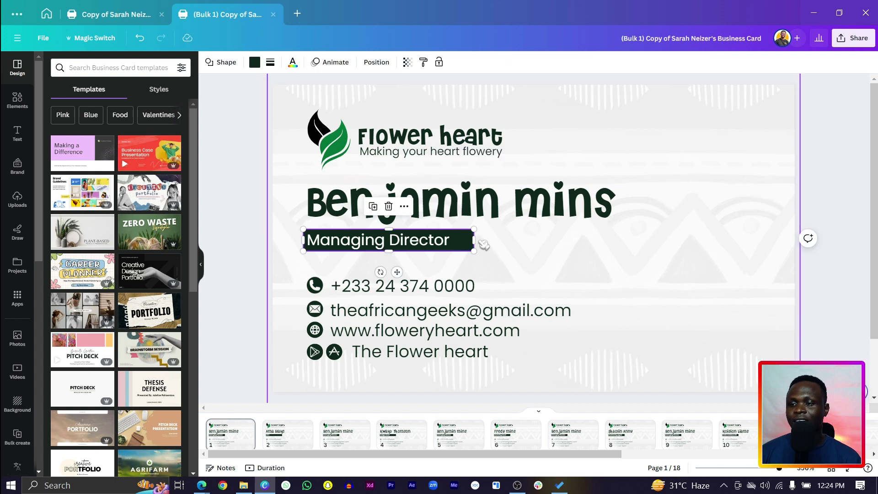
left_click_drag(474, 240, 463, 239)
scroll(731, 246, "down", 3)
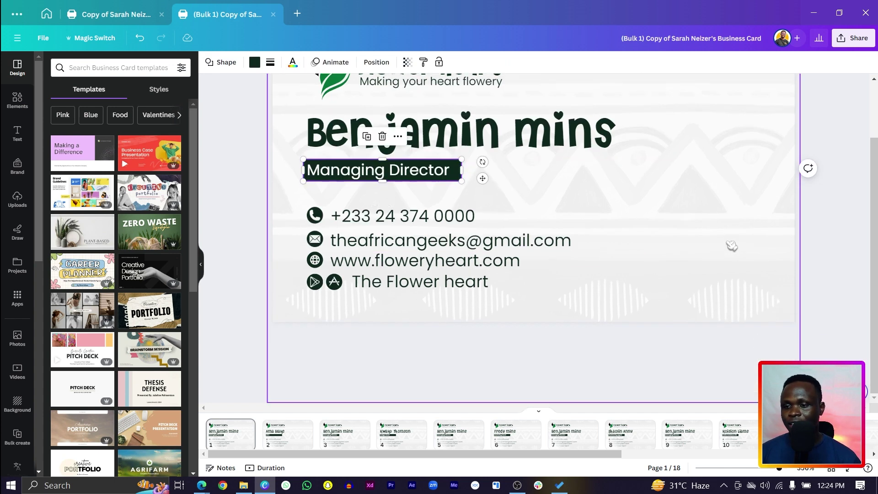
scroll(732, 246, "up", 3)
left_click(845, 197)
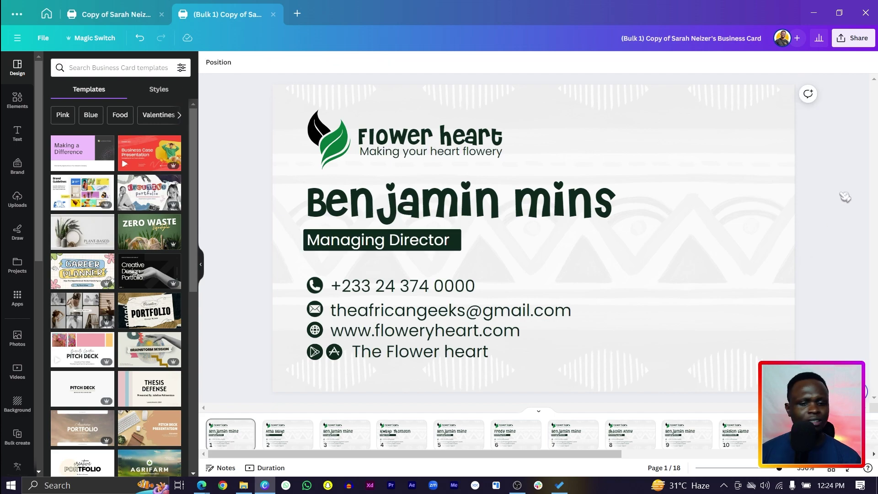